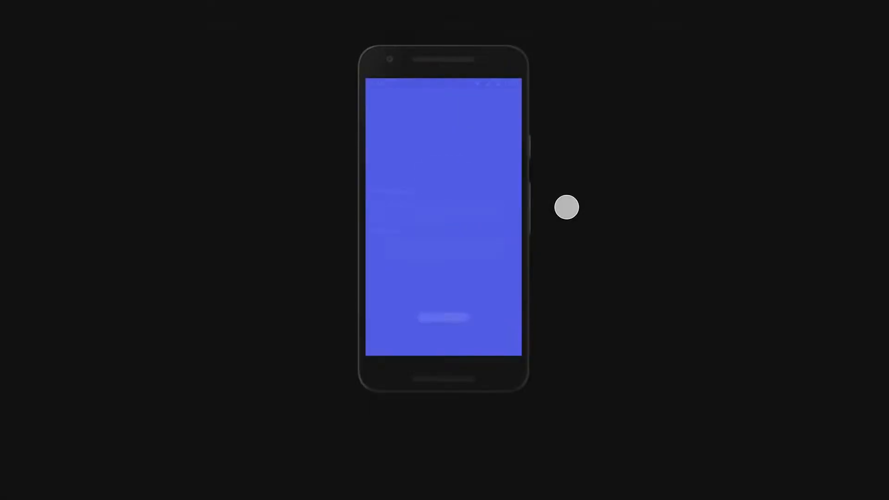
# Preview the finished prototype by signing in, swiping through emails in the list and opening the Updates section.
pyautogui.click(489, 192)
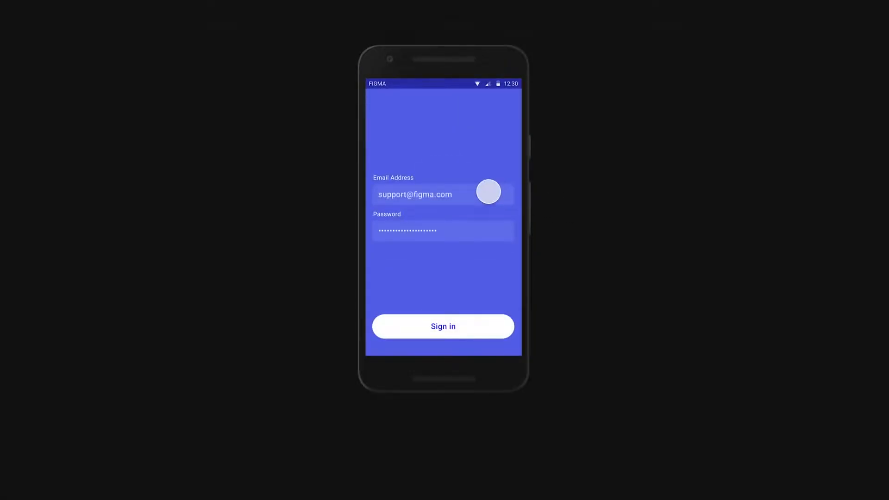
pyautogui.click(469, 332)
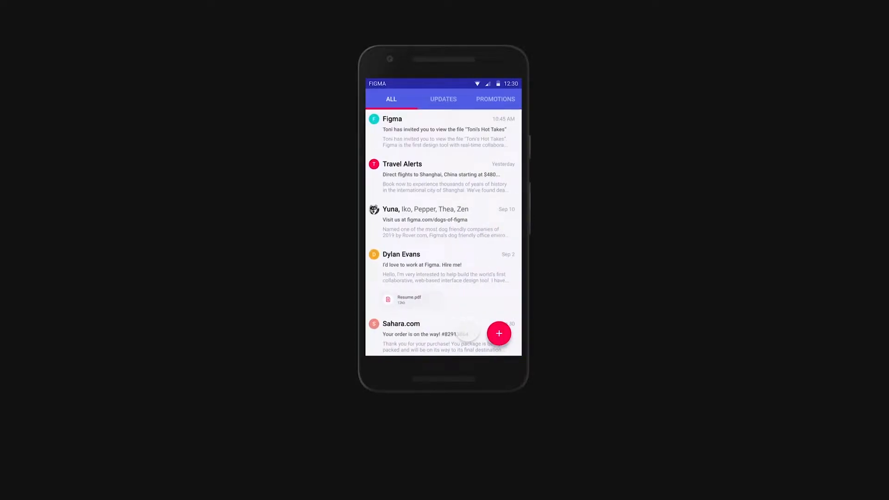
pyautogui.moveTo(453, 158); pyautogui.dragTo(297, 240)
pyautogui.click(486, 223)
pyautogui.moveTo(491, 225); pyautogui.dragTo(308, 244)
pyautogui.click(444, 99)
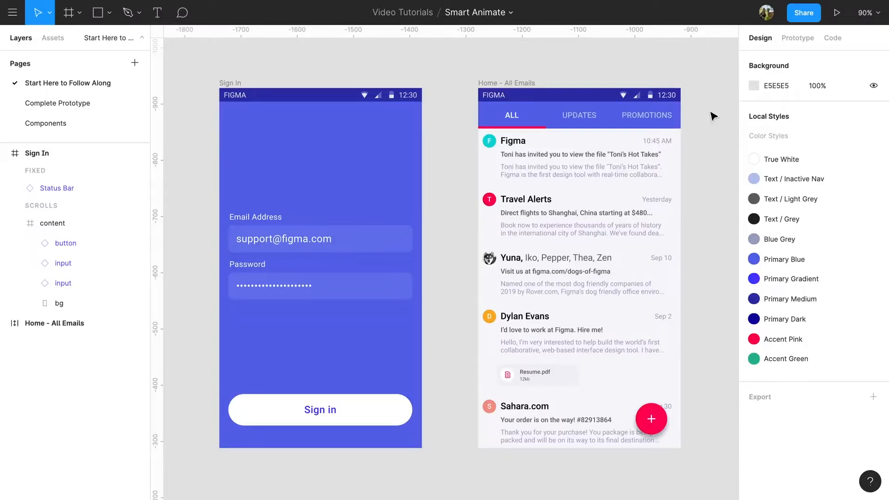
# Create a prototype connection from the Sign in button to the Home - All Emails frame.
pyautogui.click(797, 42)
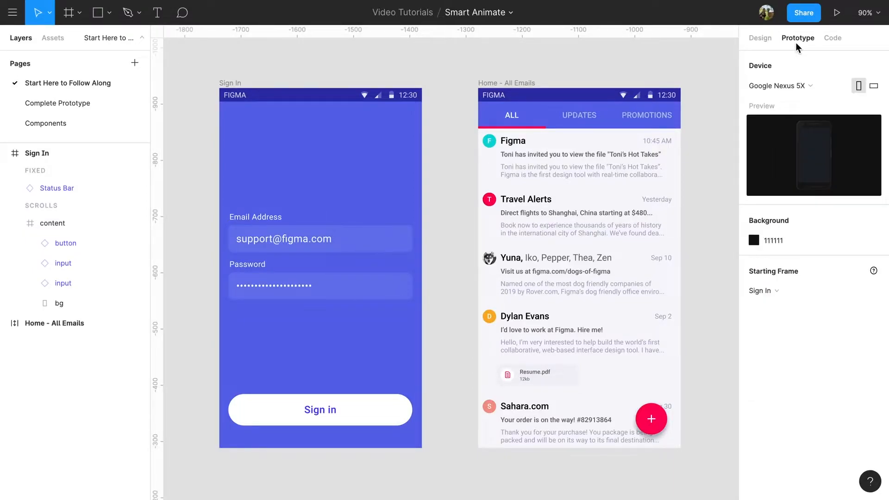
pyautogui.click(391, 410)
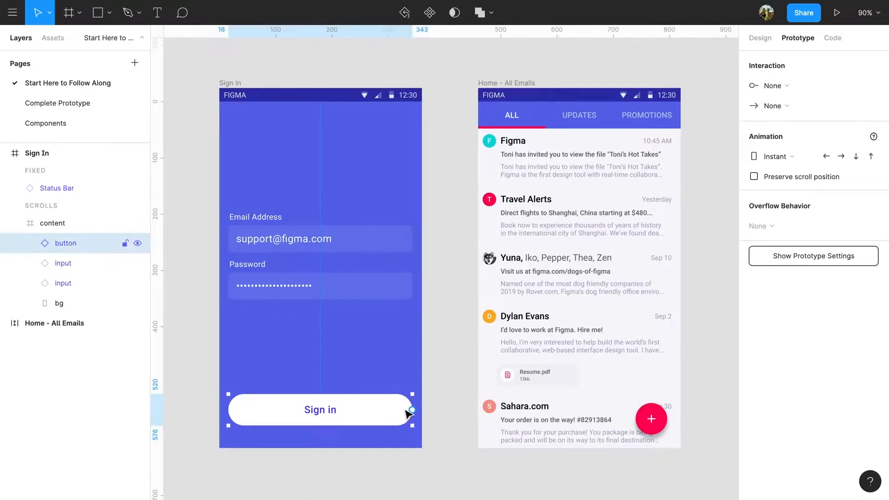
pyautogui.moveTo(412, 410); pyautogui.dragTo(505, 371)
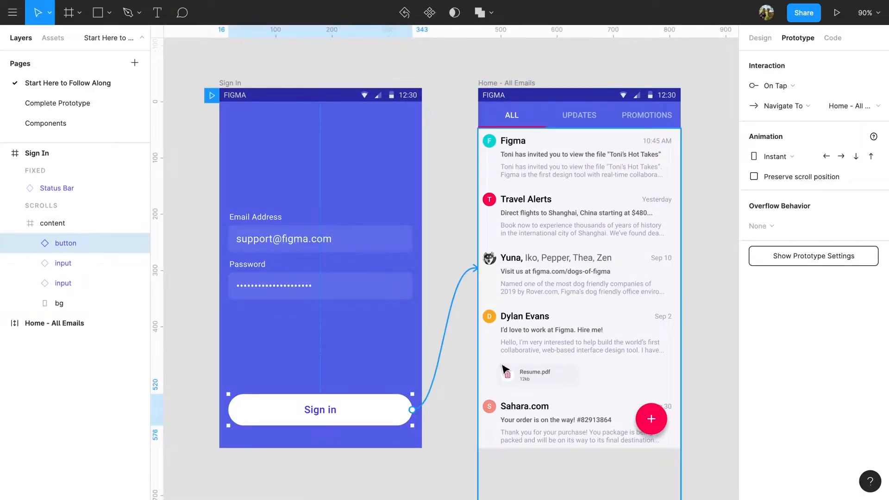
# Set the Sign in connection's animation to Move In with a duration of 2000 ms.
pyautogui.click(794, 158)
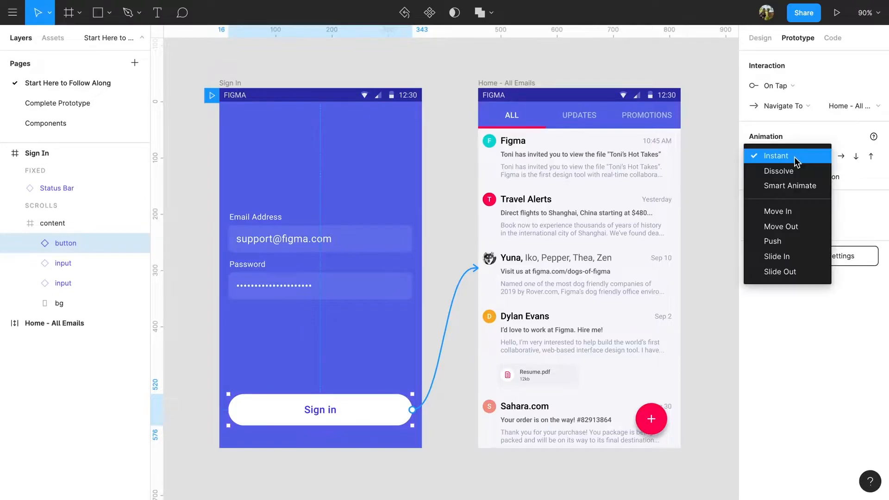
pyautogui.click(797, 211)
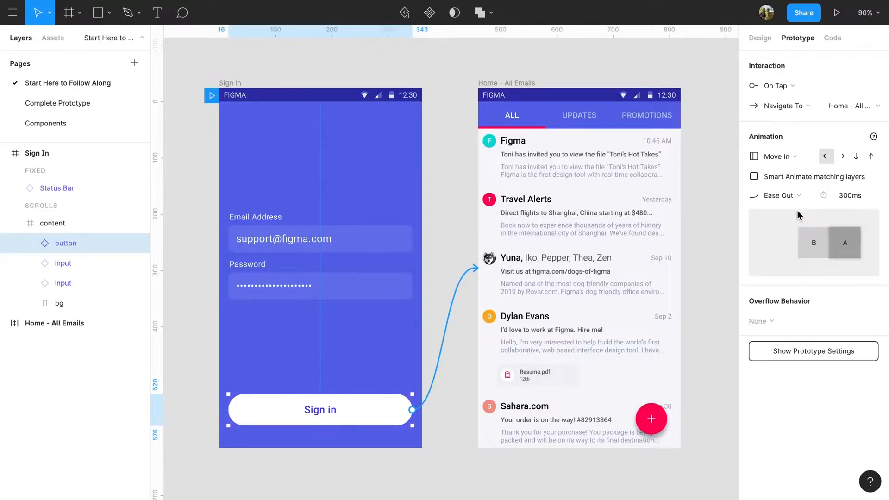
pyautogui.click(847, 198)
pyautogui.write('2000')
pyautogui.press('Return')
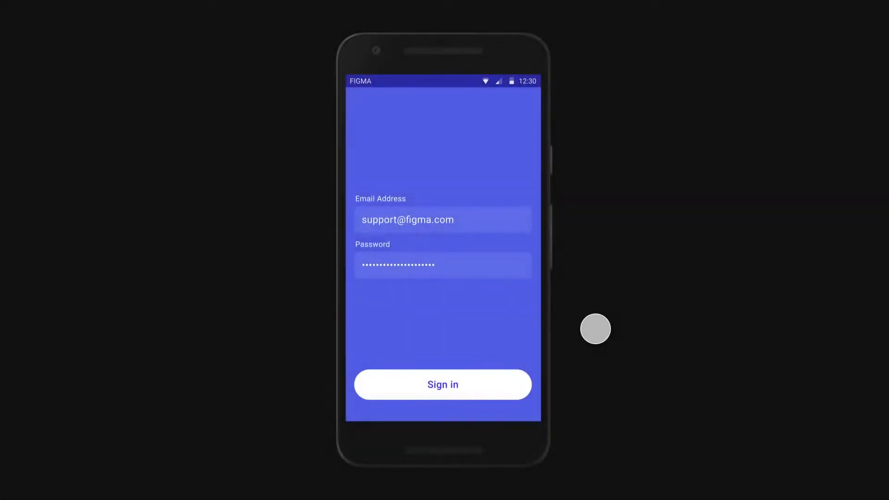
# Play the prototype and check the Move In transition triggered by the Sign in button.
pyautogui.click(492, 384)
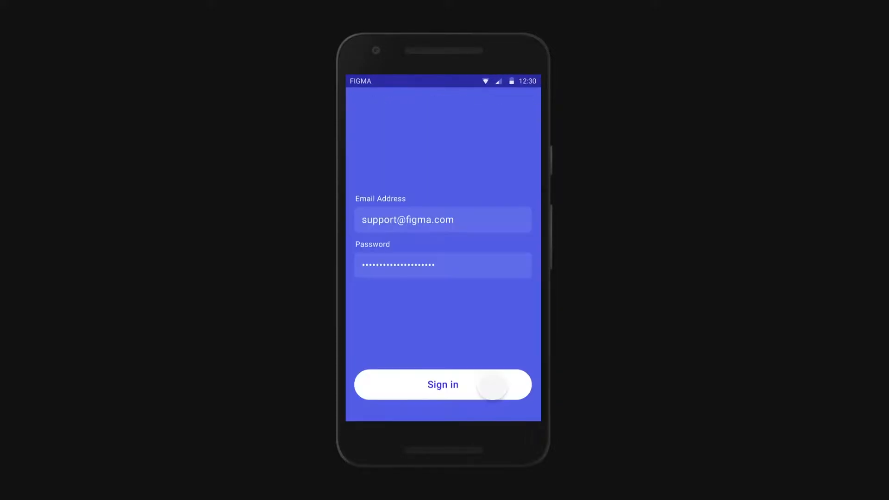
pyautogui.click(492, 385)
pyautogui.click(492, 385)
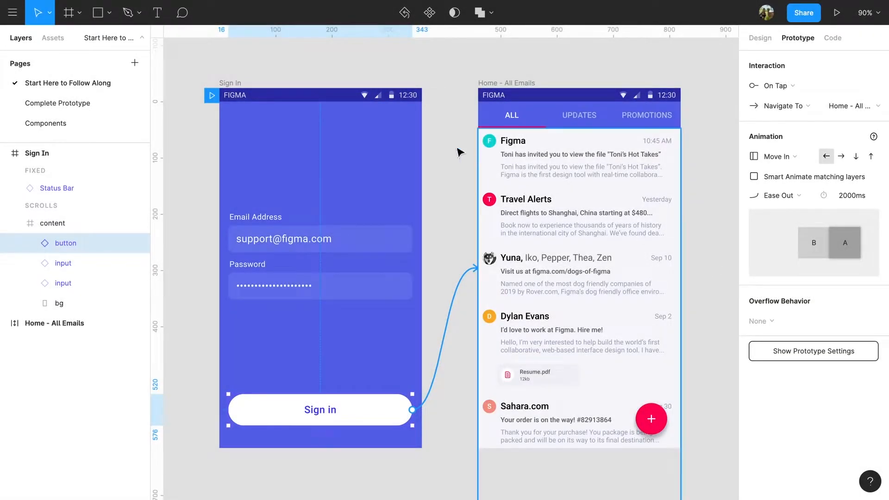
# Check the Status Bar layers in both frames and enable Smart Animate matching layers on the Sign in connection.
pyautogui.click(348, 98)
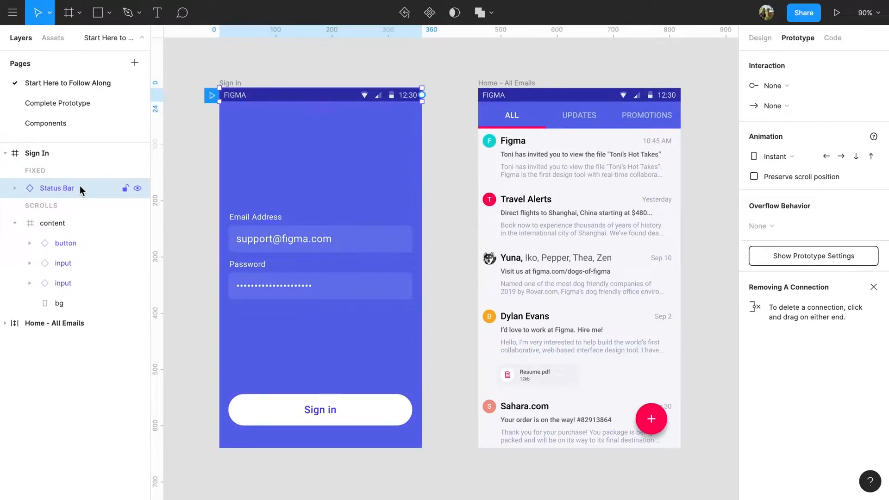
pyautogui.click(525, 101)
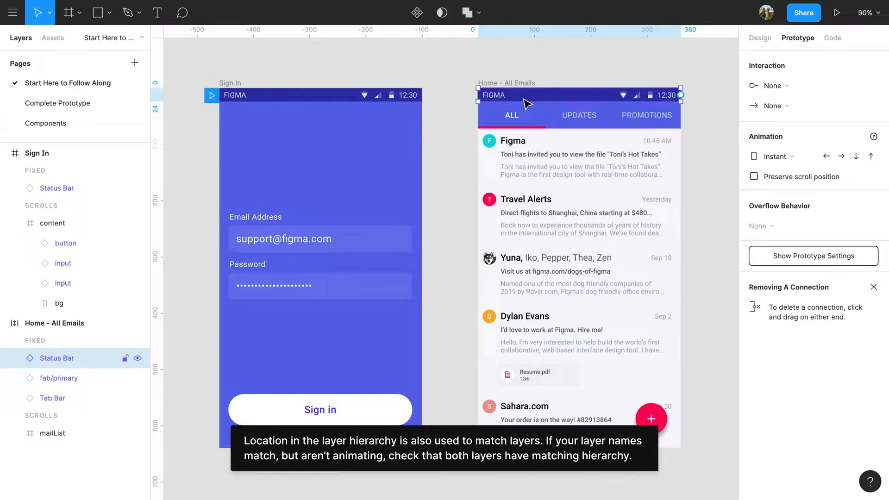
pyautogui.click(460, 264)
pyautogui.click(461, 287)
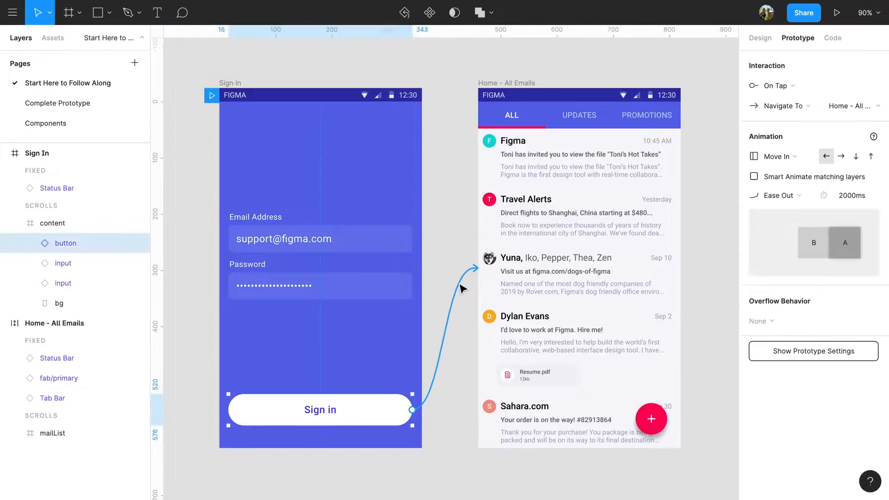
pyautogui.click(754, 177)
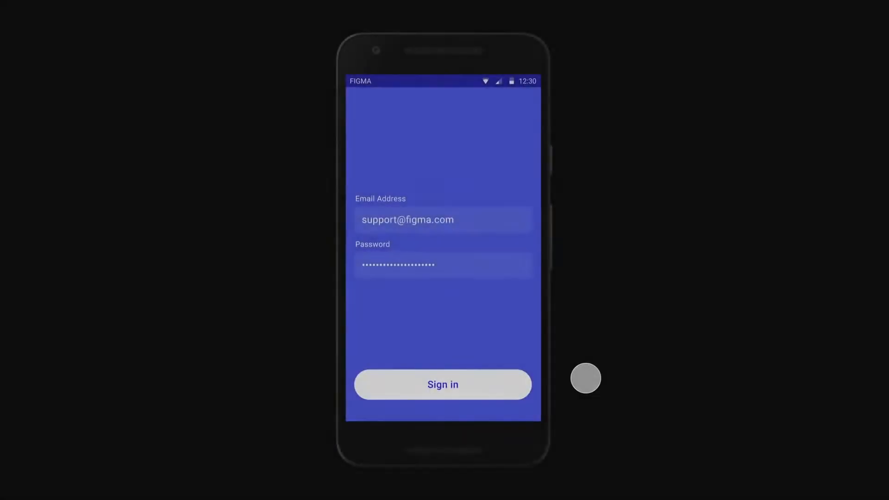
# Play the sign-in transition in the prototype with matching layers smart-animated.
pyautogui.click(506, 383)
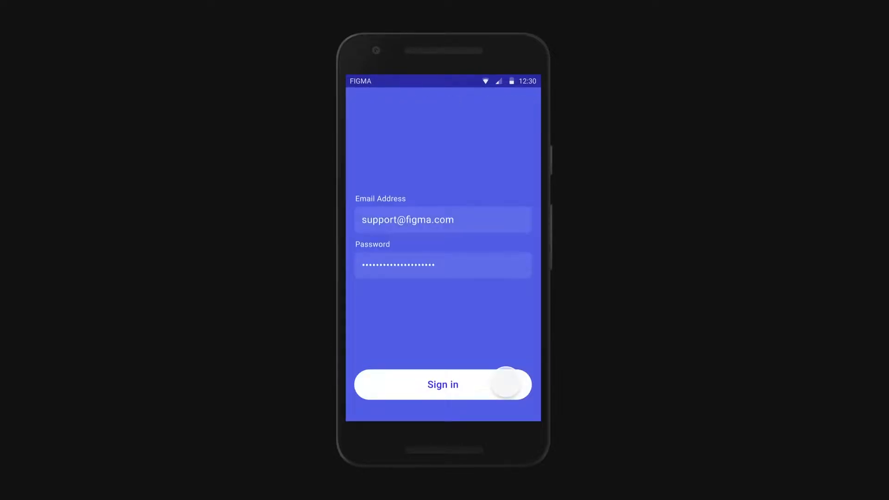
pyautogui.click(506, 383)
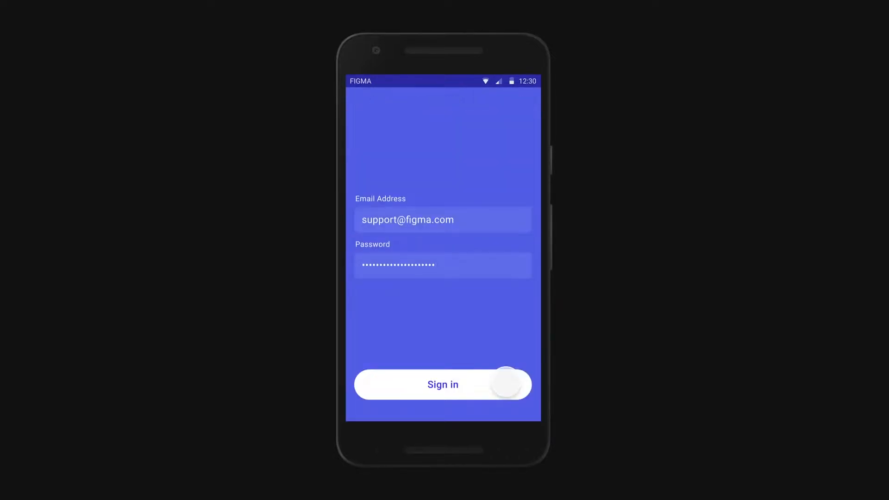
pyautogui.click(506, 382)
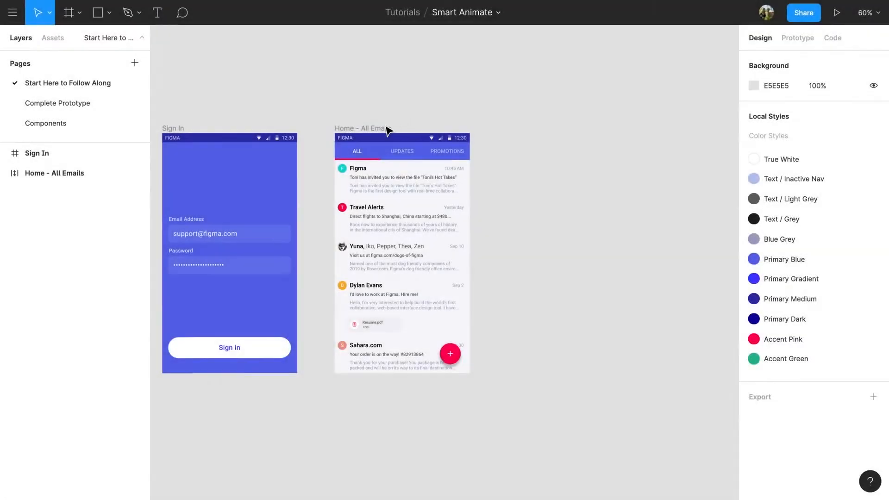
# Duplicate the Home - All Emails frame beside the original and duplicate the first Figma email in the copy's mailList.
pyautogui.click(384, 133)
pyautogui.moveTo(384, 133); pyautogui.dragTo(616, 116)
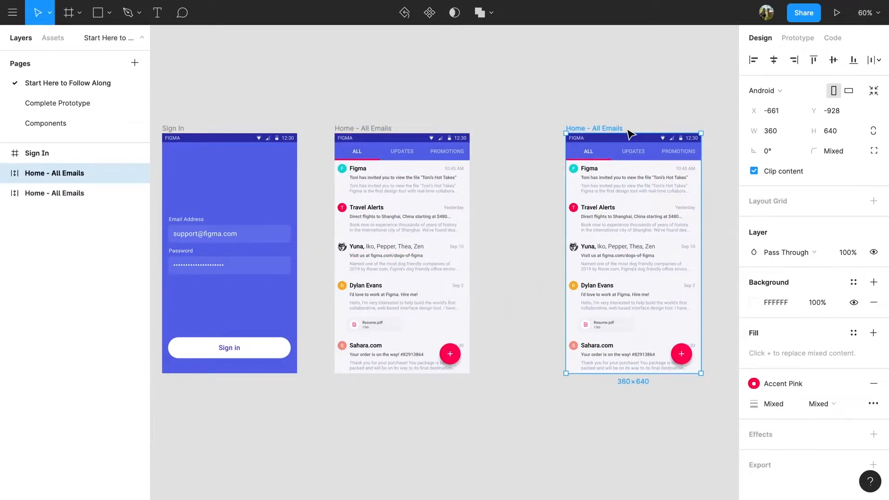
pyautogui.click(661, 185)
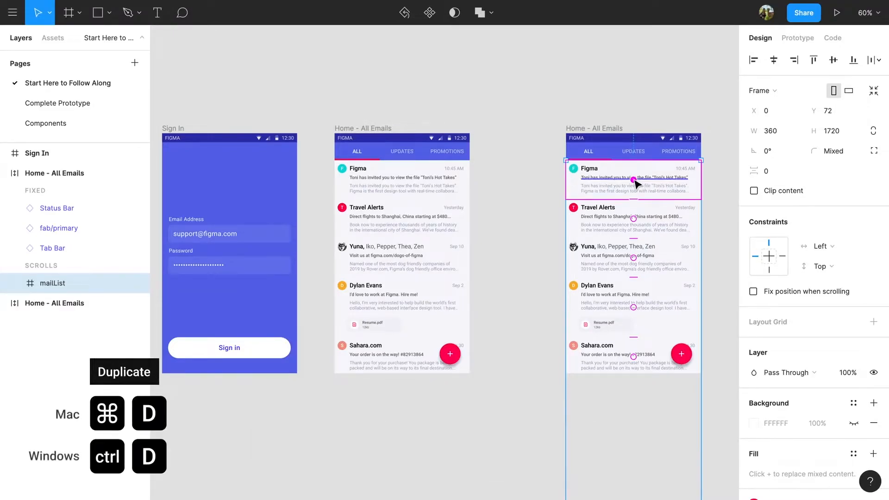
pyautogui.press('Return')
pyautogui.press('super+d')
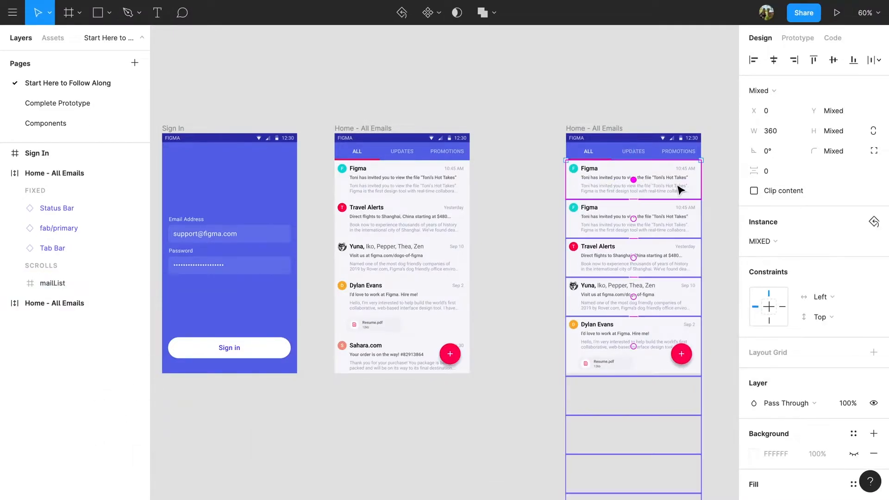
# Swap the first email instance in the copied frame to Unread Email and reset its overrides.
pyautogui.click(679, 189)
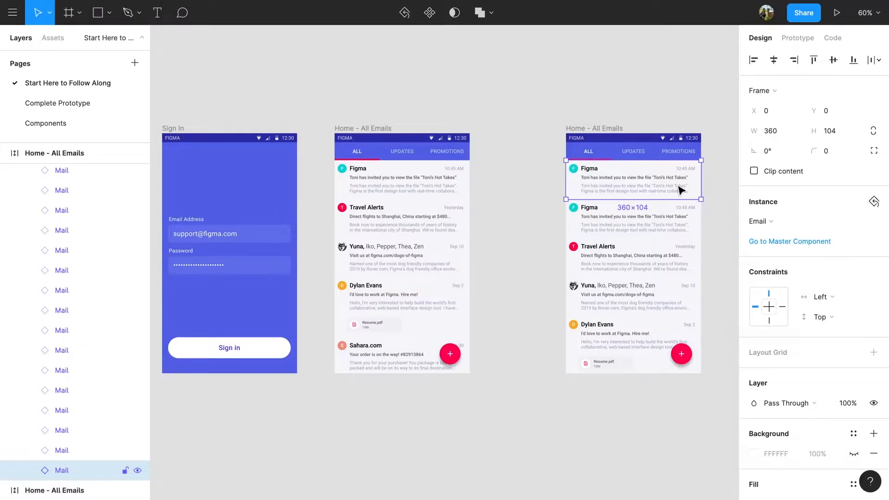
pyautogui.click(767, 221)
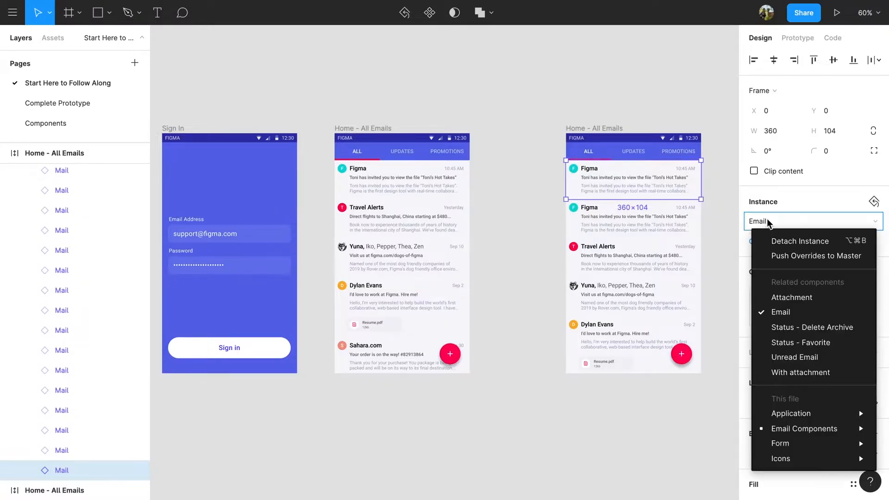
pyautogui.click(807, 359)
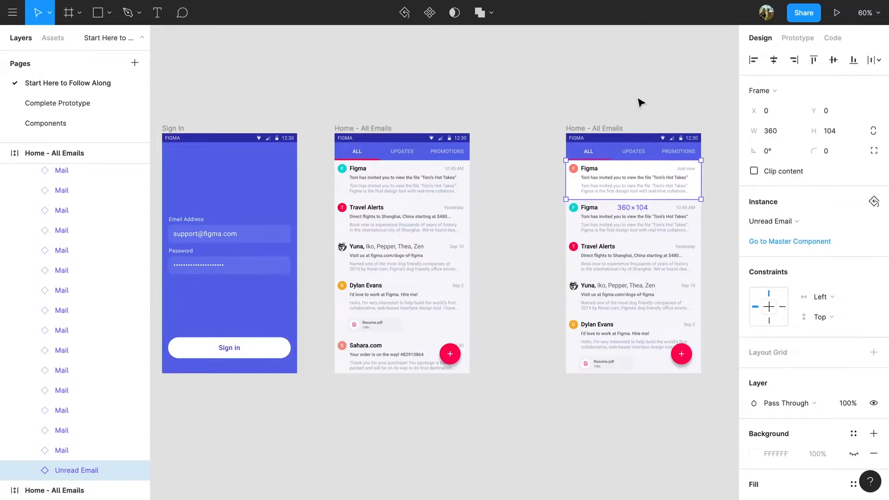
pyautogui.click(410, 16)
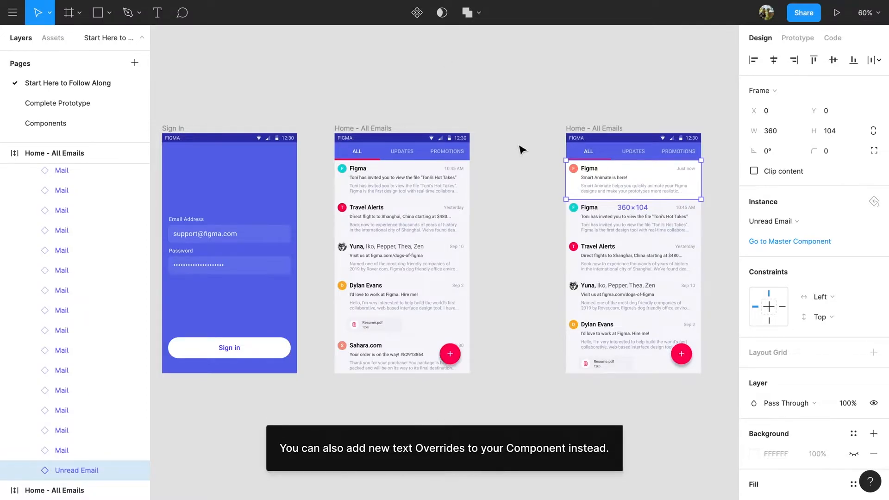
pyautogui.click(544, 177)
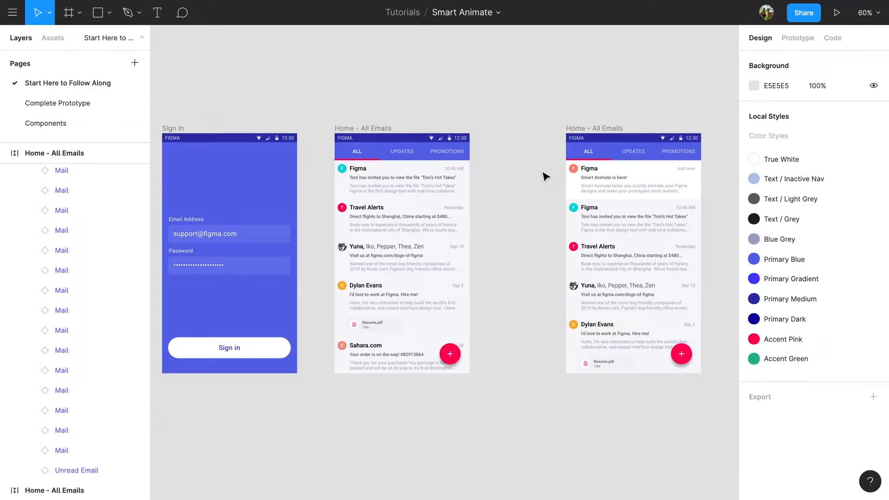
# Connect the original Home - All Emails frame to its copy with an After Delay interaction of 1000 ms.
pyautogui.click(802, 38)
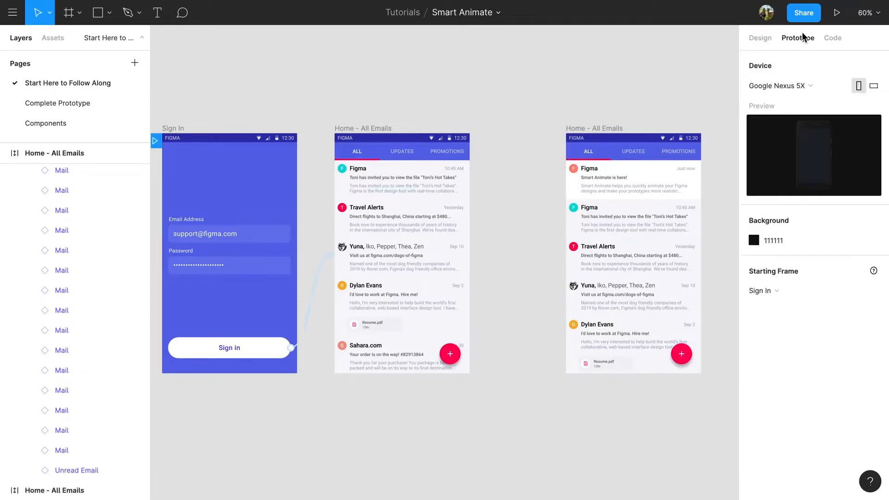
pyautogui.click(378, 132)
pyautogui.moveTo(470, 254); pyautogui.dragTo(690, 160)
pyautogui.click(787, 85)
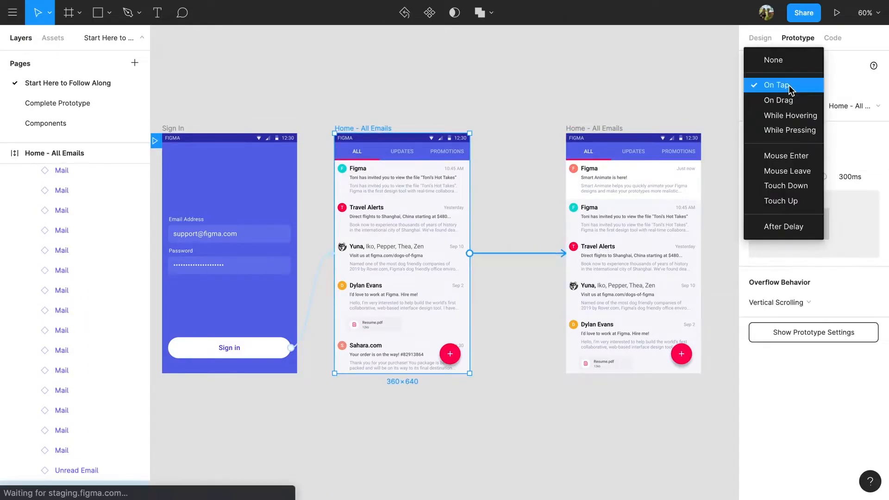
pyautogui.click(790, 227)
pyautogui.click(845, 86)
pyautogui.write('1000')
pyautogui.press('Return')
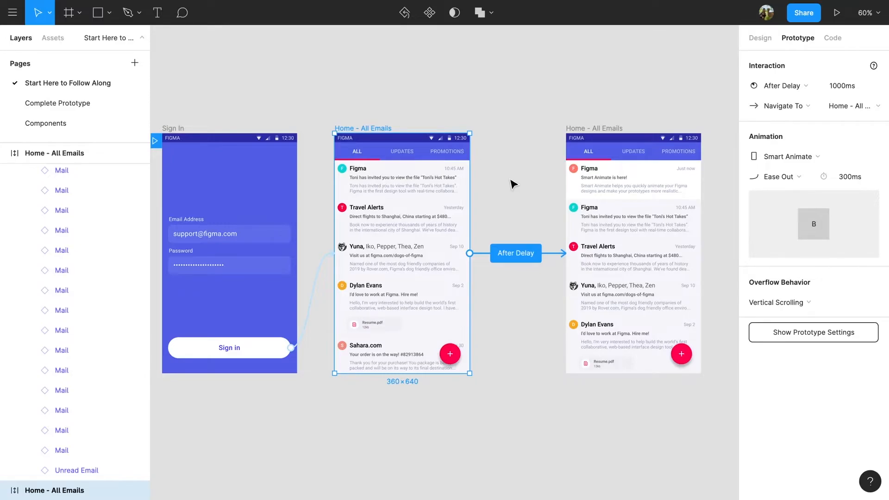
# Examine which email layers in the original Home - All Emails frame match the layers in its copy.
pyautogui.click(427, 194)
pyautogui.moveTo(427, 195); pyautogui.dragTo(436, 265)
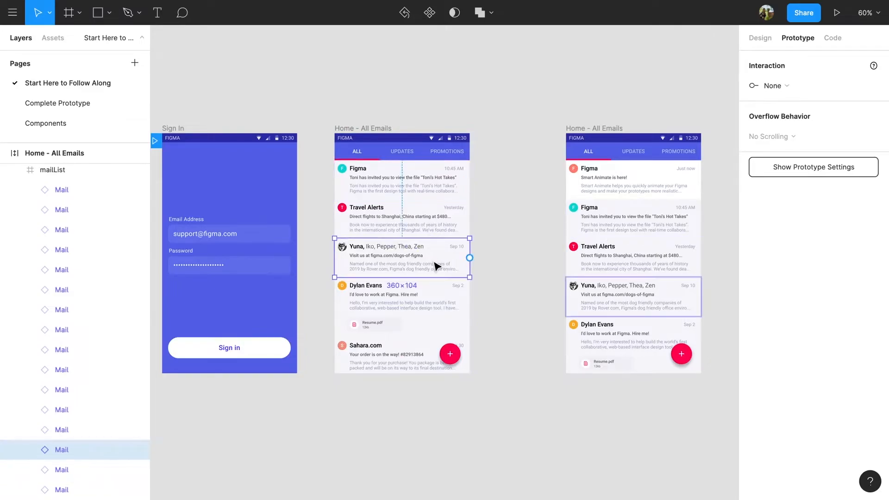
pyautogui.click(435, 299)
pyautogui.click(426, 358)
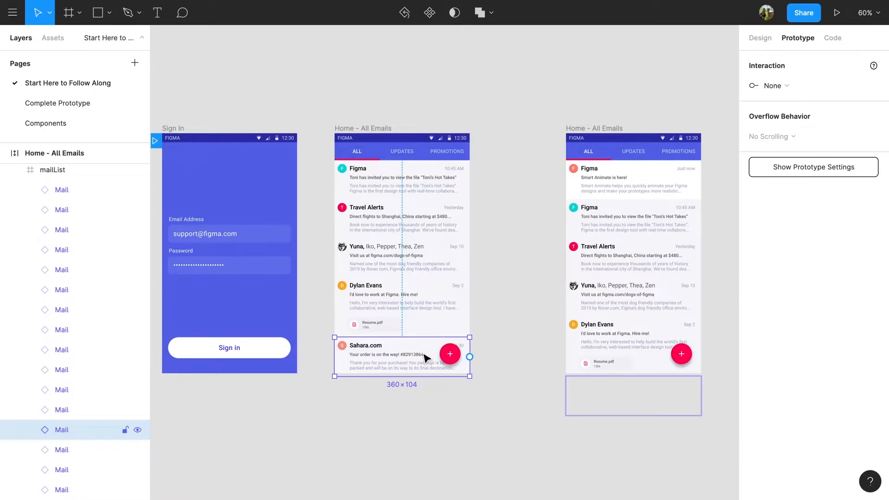
pyautogui.click(427, 328)
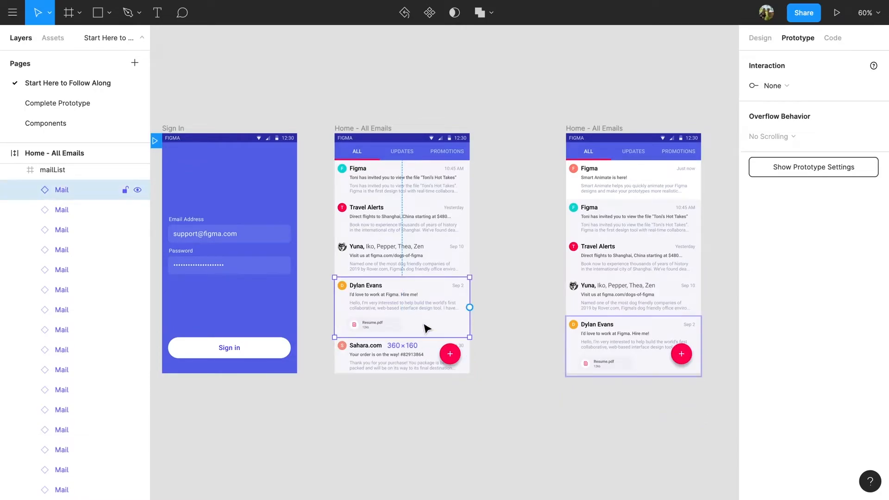
pyautogui.click(429, 268)
pyautogui.click(429, 231)
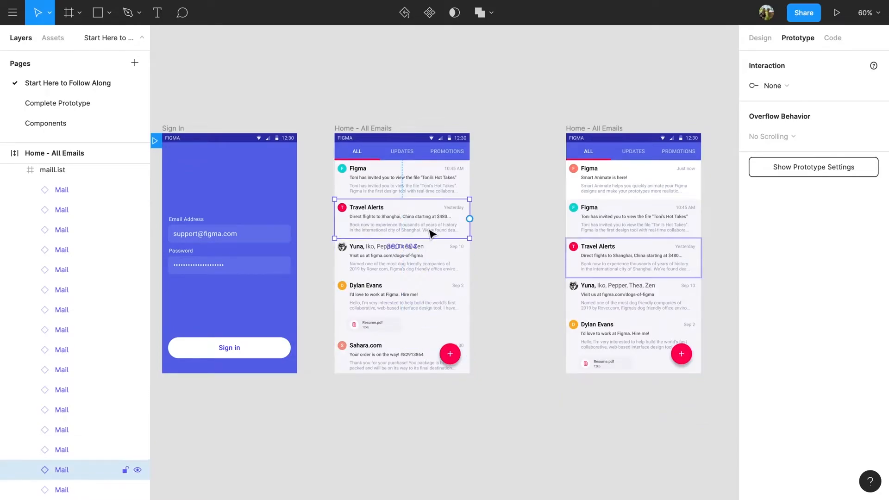
pyautogui.click(427, 197)
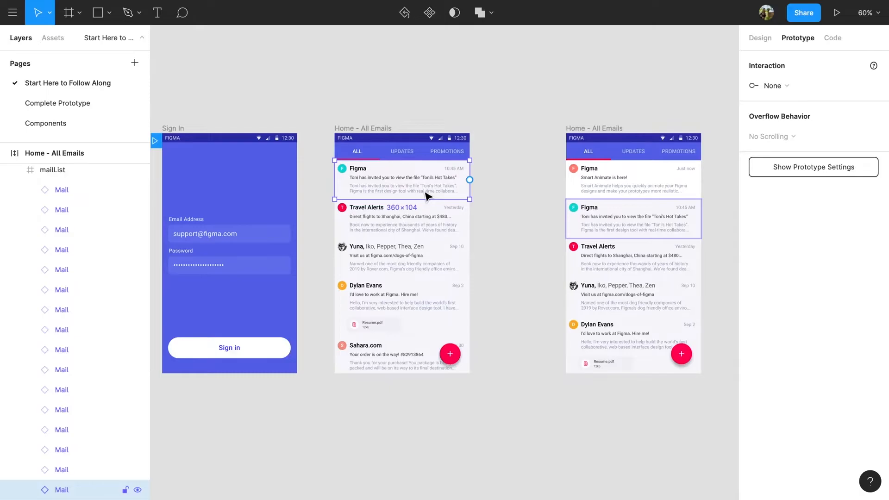
# Rename all 16 Mail layers in the original Home - All Emails frame to their current name plus descending numbers, Mail16 to Mail01.
pyautogui.hotkey('shift', 'Return')
pyautogui.press('Return')
pyautogui.hotkey('ctrl', 'r')
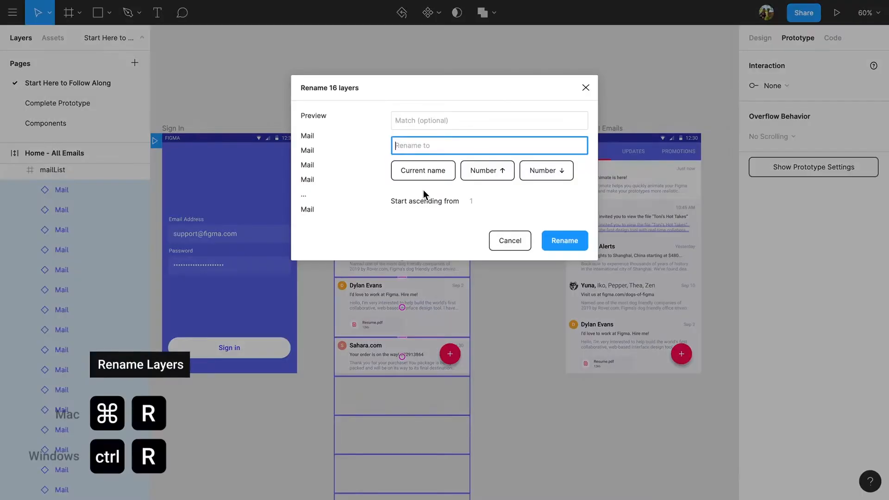
pyautogui.click(427, 172)
pyautogui.click(543, 174)
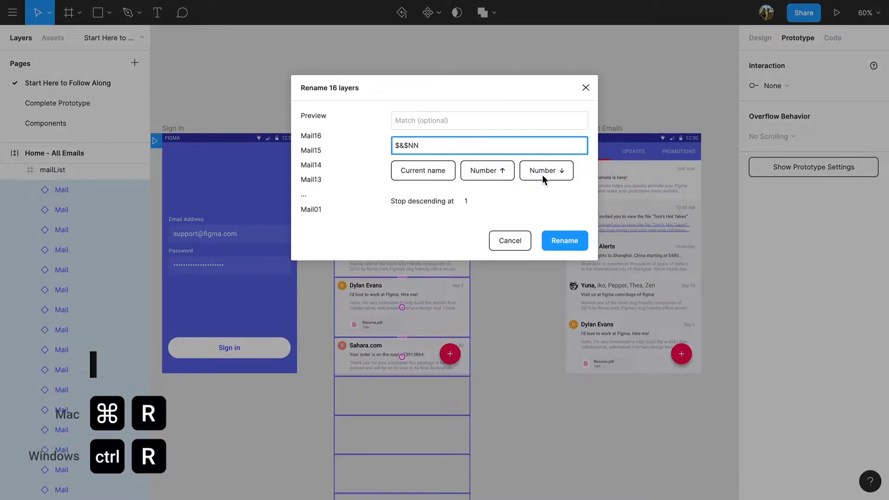
pyautogui.click(564, 241)
# Rename the copied frame's 16 Mail layers with the current name plus descending numbers, and preview the sign-in flow.
pyautogui.hotkey('ctrl', 'z')
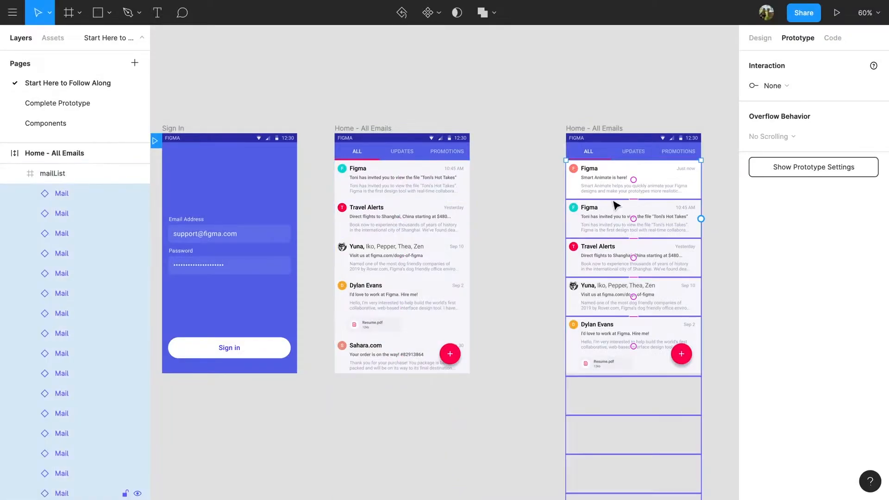
pyautogui.hotkey('ctrl', 'r')
pyautogui.click(427, 170)
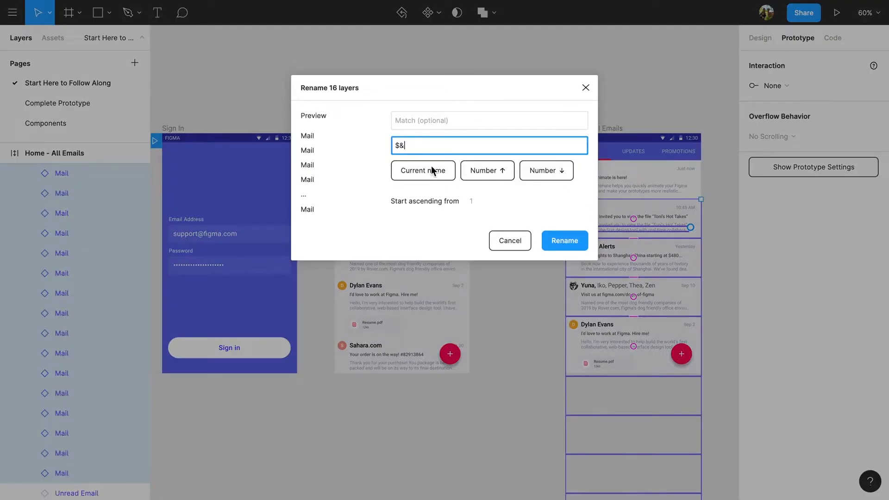
pyautogui.click(542, 172)
pyautogui.click(565, 240)
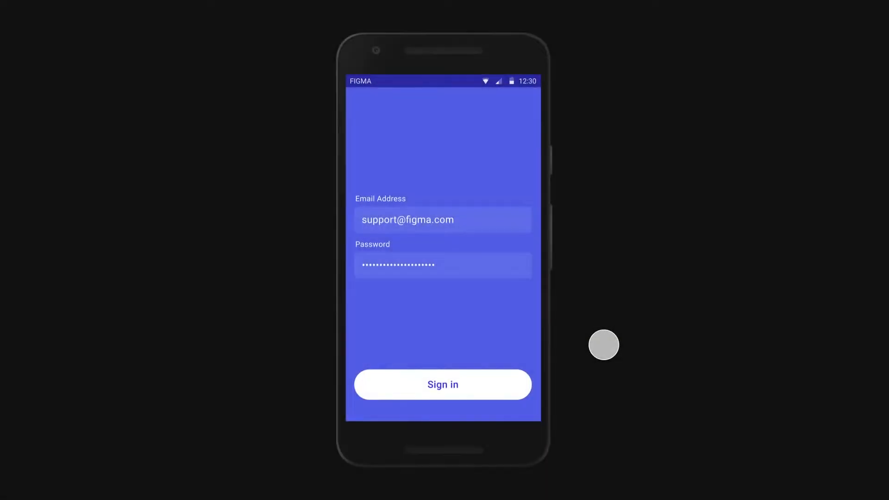
pyautogui.click(524, 383)
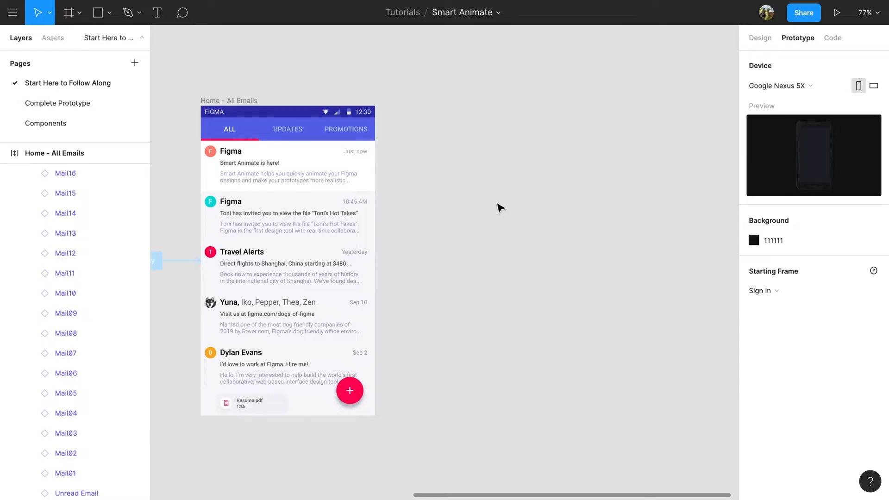
# Duplicate the Home - All Emails frame with the unread email beside it and set the duplicate's Travel Alerts email to X -360.
pyautogui.keyDown('alt'); pyautogui.moveTo(243, 101); pyautogui.dragTo(523, 107); pyautogui.keyUp('alt')
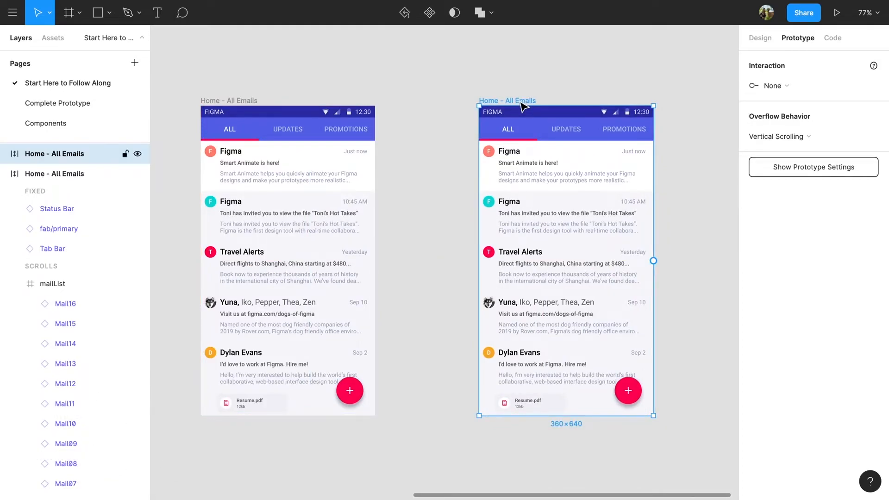
pyautogui.doubleClick(561, 263)
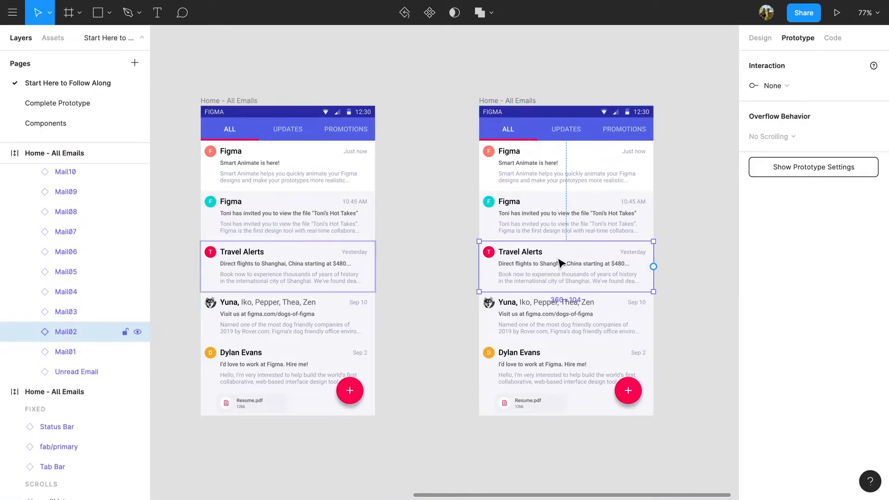
pyautogui.click(757, 35)
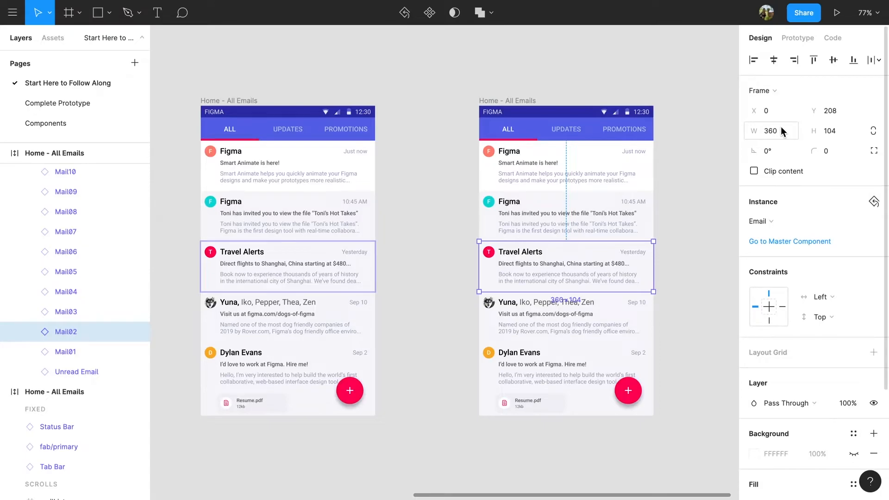
pyautogui.click(778, 110)
pyautogui.write('-360')
pyautogui.press('Return')
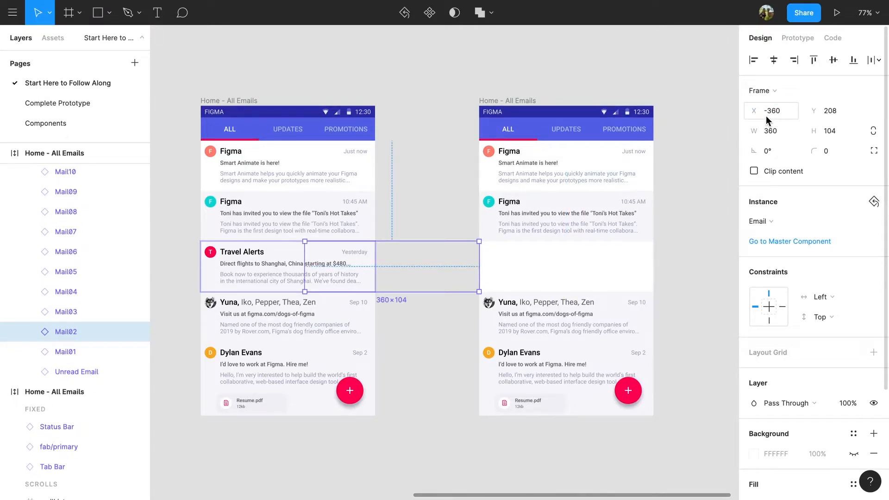
# Toggle Clip content off and back on for the new frame to check the offset Travel Alerts email.
pyautogui.click(534, 101)
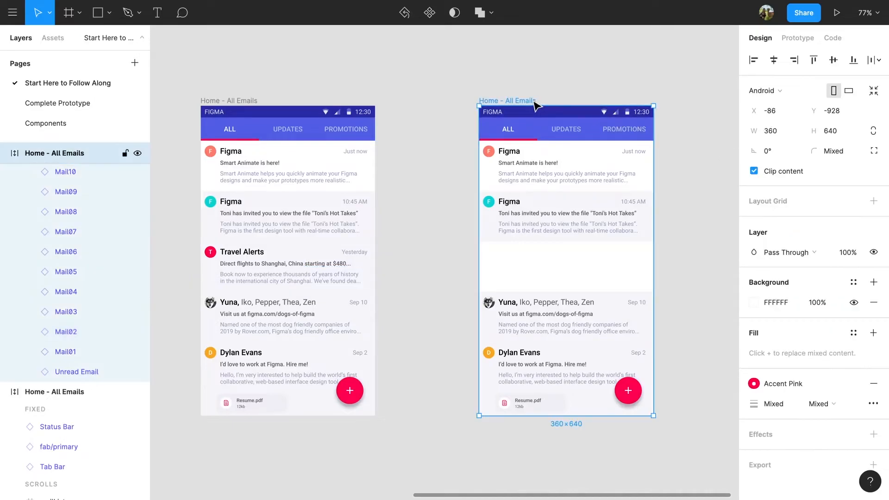
pyautogui.click(754, 171)
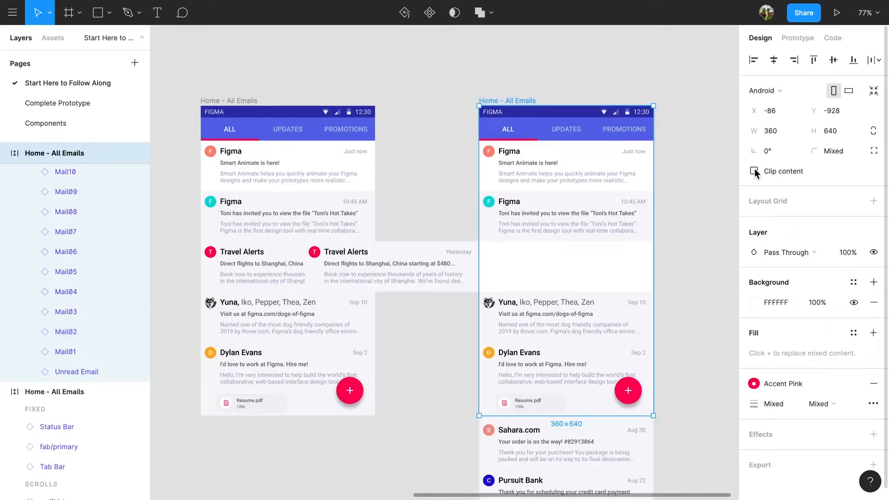
pyautogui.click(754, 171)
pyautogui.click(754, 171)
pyautogui.click(754, 171)
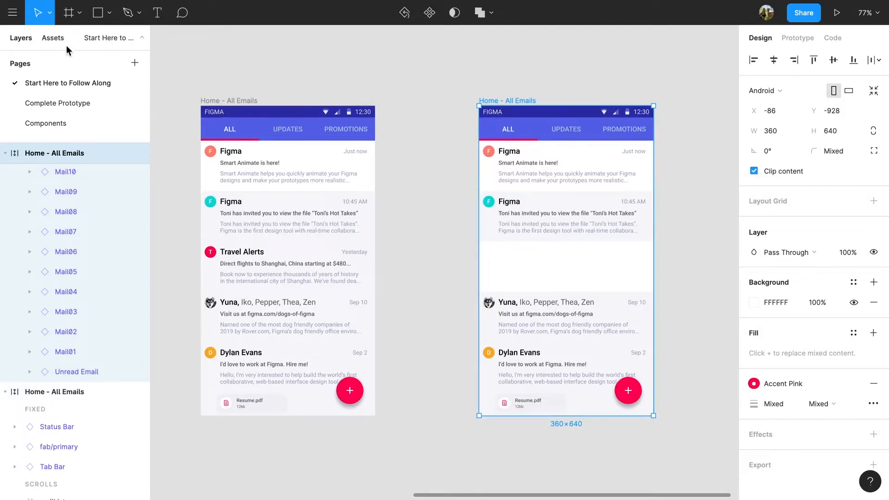
# Place the Status - Delete Archive component in the new frame's Travel Alerts gap at X 0, Y 208 and send it to back.
pyautogui.click(53, 38)
pyautogui.moveTo(44, 243); pyautogui.dragTo(579, 268)
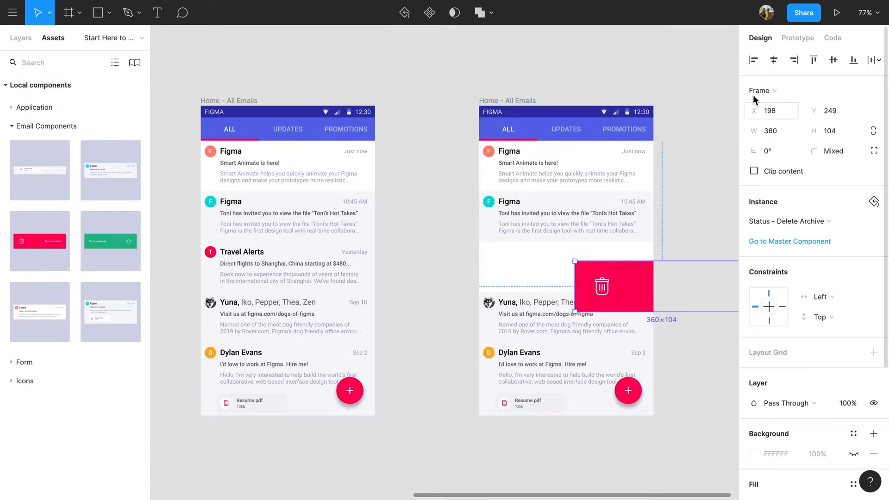
pyautogui.click(775, 60)
pyautogui.moveTo(583, 302); pyautogui.dragTo(582, 285)
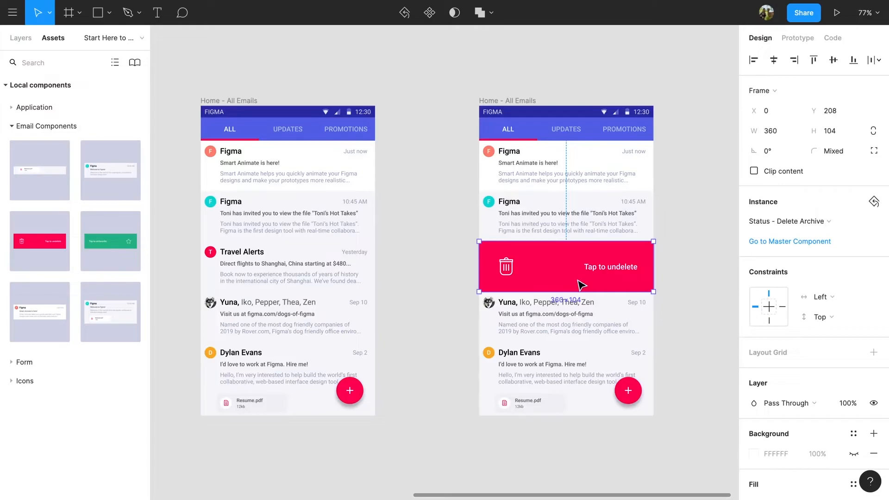
pyautogui.rightClick(582, 285)
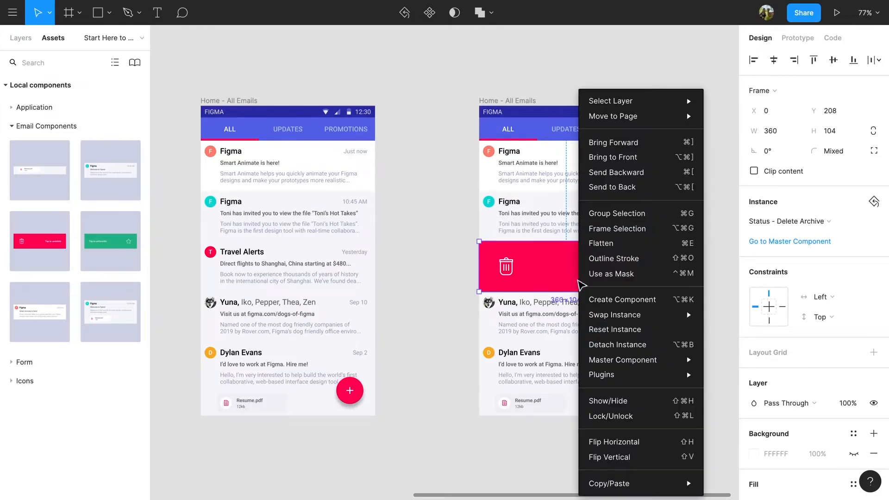
pyautogui.click(615, 188)
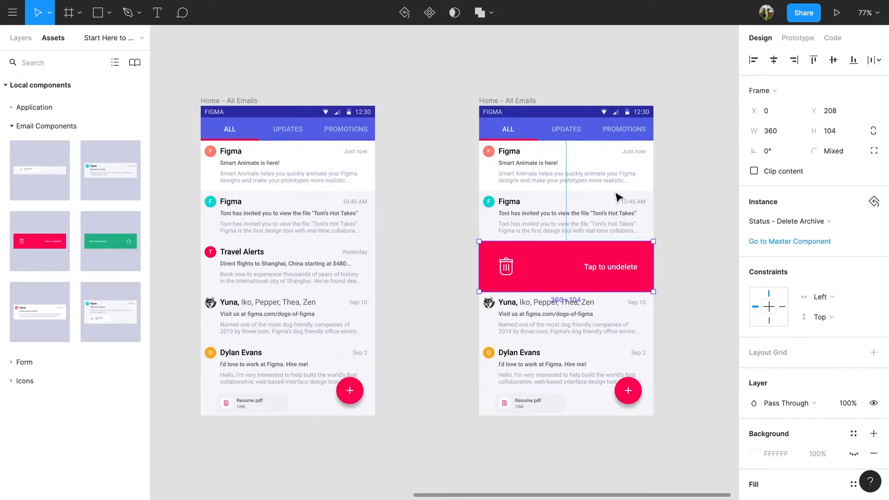
# Copy the Status - Delete Archive instance into the preceding frame's mail list and set its X to 360.
pyautogui.hotkey('ctrl', 'c')
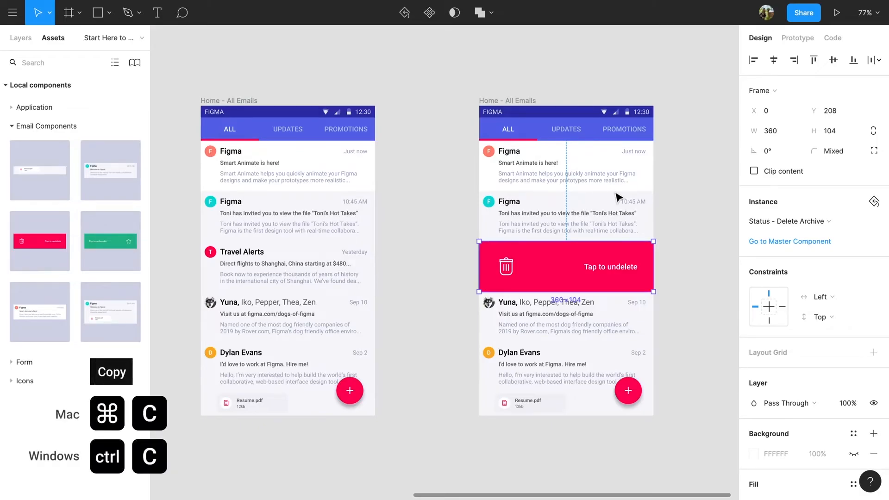
pyautogui.click(319, 238)
pyautogui.hotkey('ctrl', 'v')
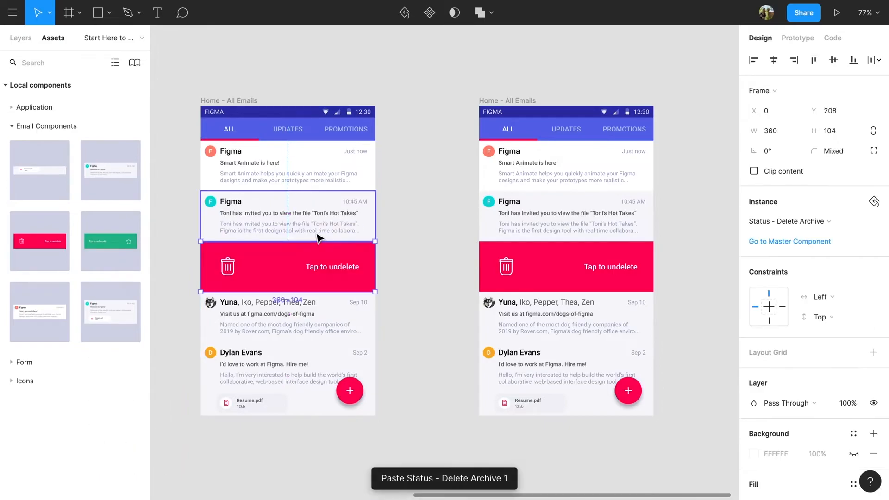
pyautogui.click(773, 115)
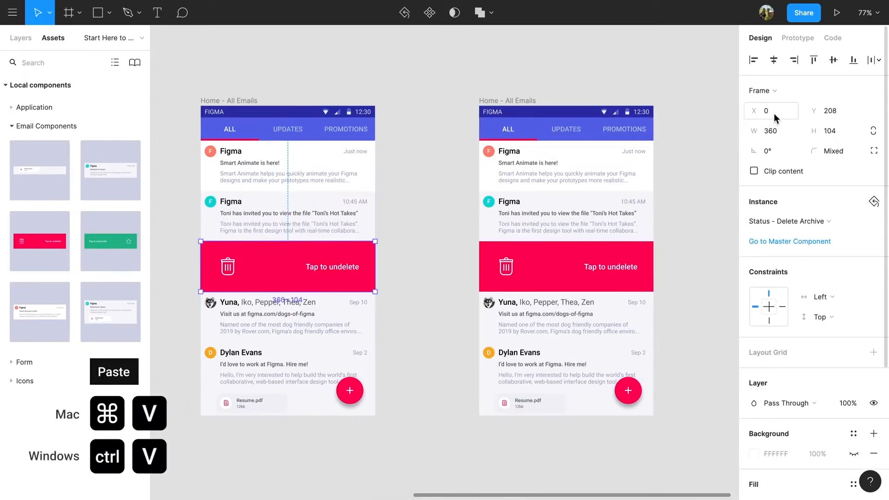
pyautogui.write('360')
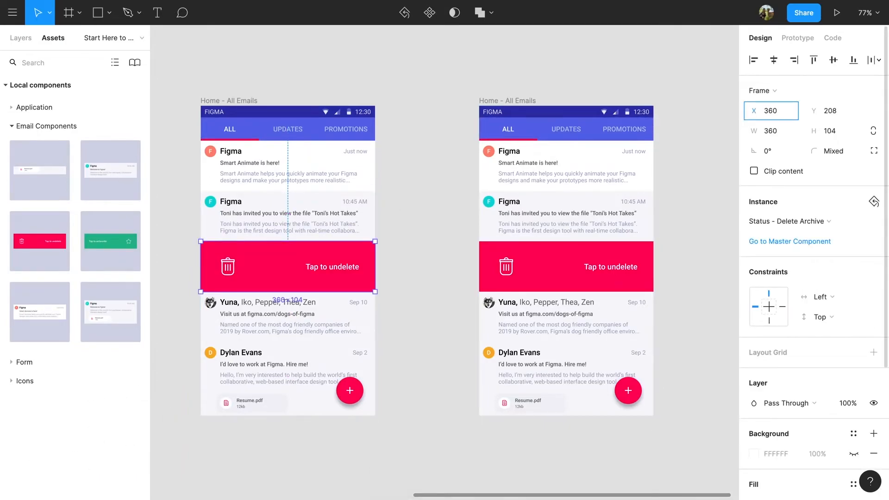
pyautogui.press('Return')
pyautogui.click(712, 119)
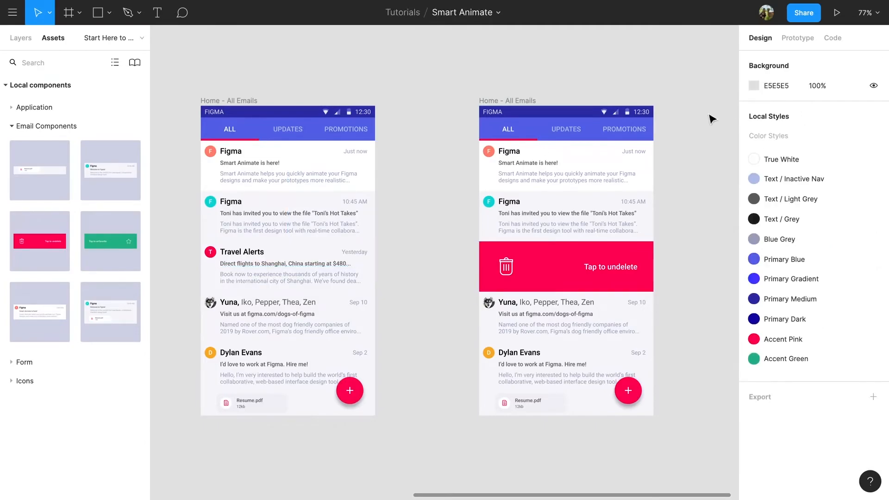
# Connect the Travel Alerts email to the Tap to undelete frame with an On Drag interaction using Smart Animate.
pyautogui.click(808, 39)
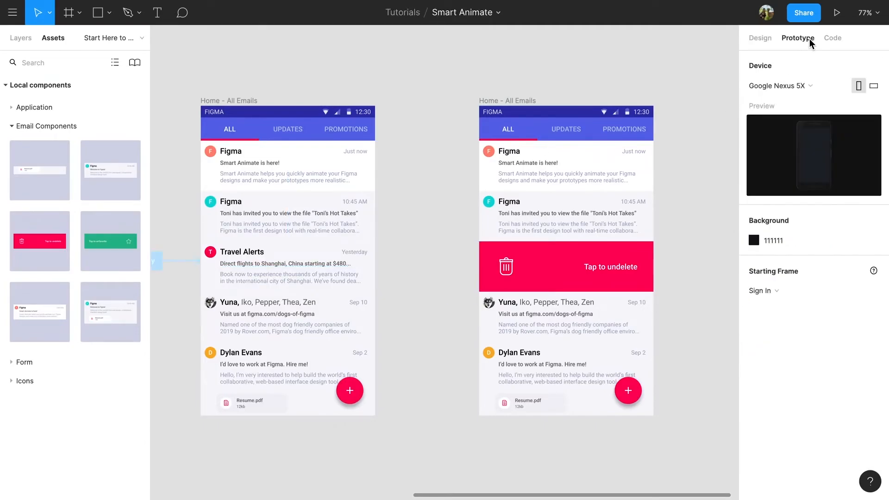
pyautogui.click(302, 264)
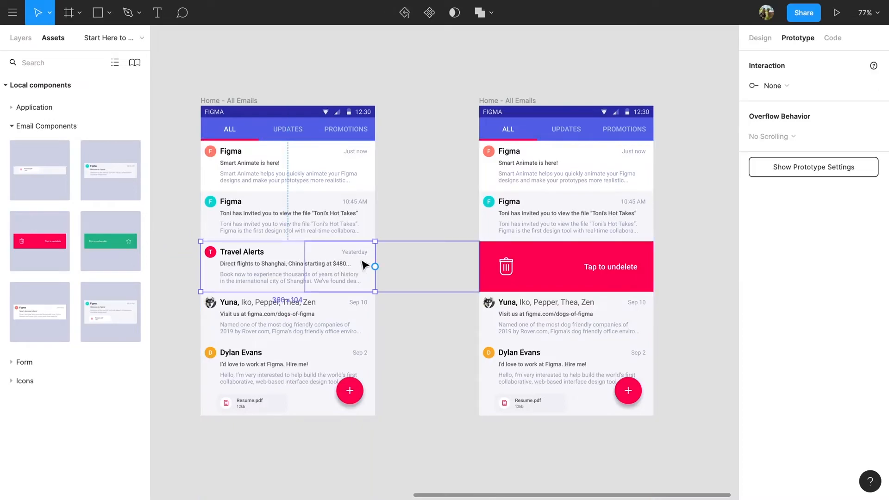
pyautogui.moveTo(375, 266); pyautogui.dragTo(525, 258)
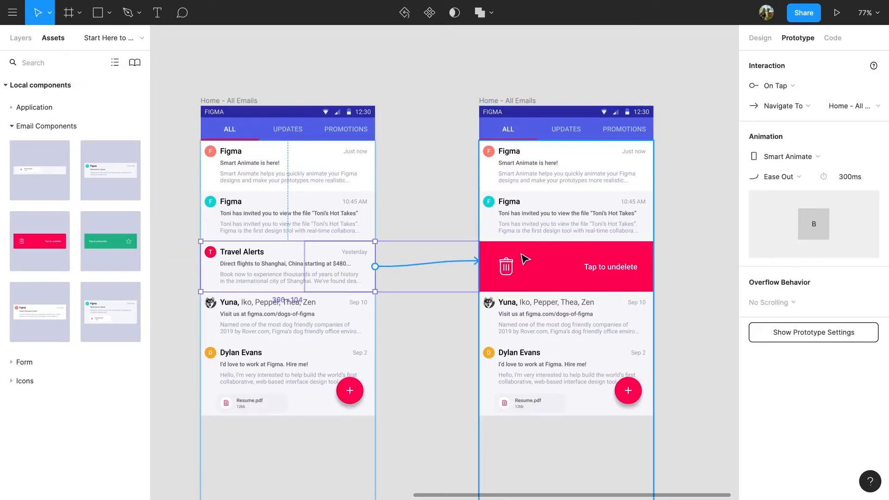
pyautogui.click(779, 86)
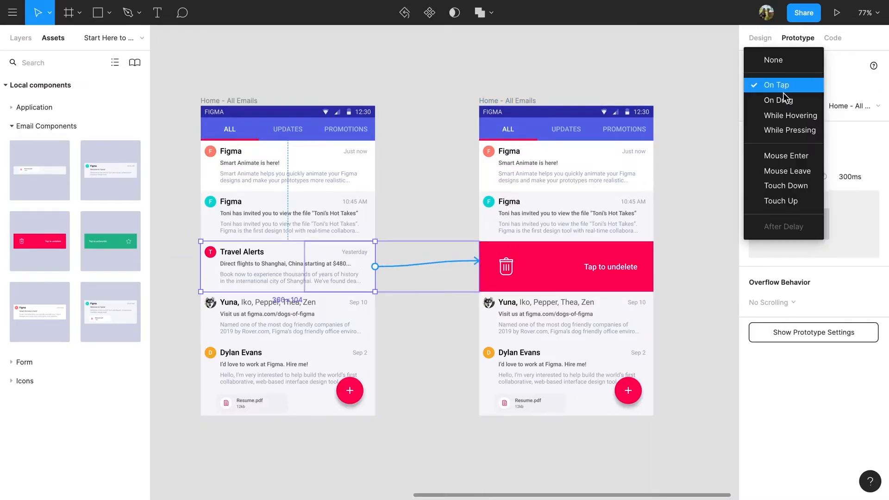
pyautogui.click(783, 100)
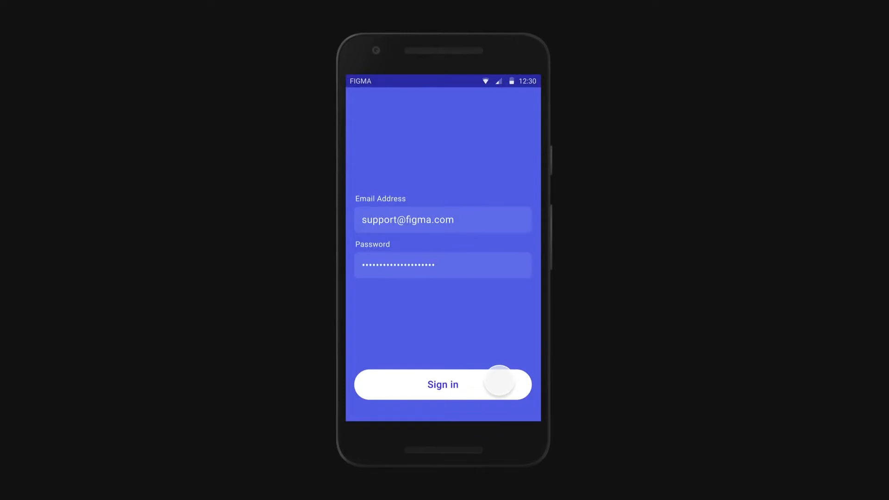
# Preview the prototype by signing in, scrolling the inbox and swiping the Travel Alerts email left.
pyautogui.click(500, 380)
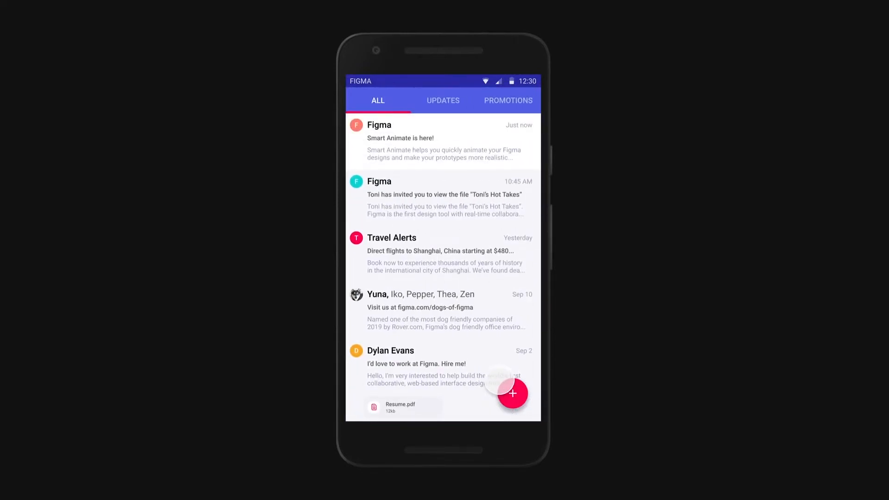
pyautogui.moveTo(472, 269)
pyautogui.mouseDown()
pyautogui.moveTo(349, 271)
pyautogui.moveTo(483, 271)
pyautogui.mouseUp()
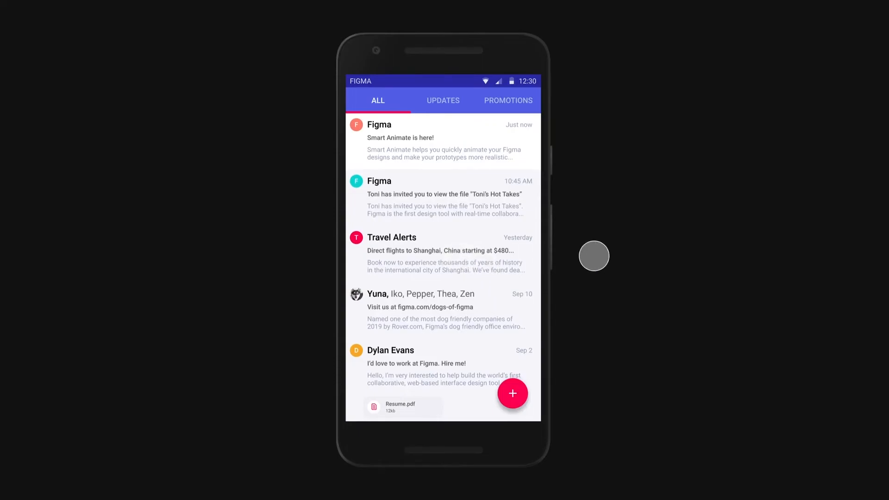
pyautogui.scroll(-1, 627, 253)
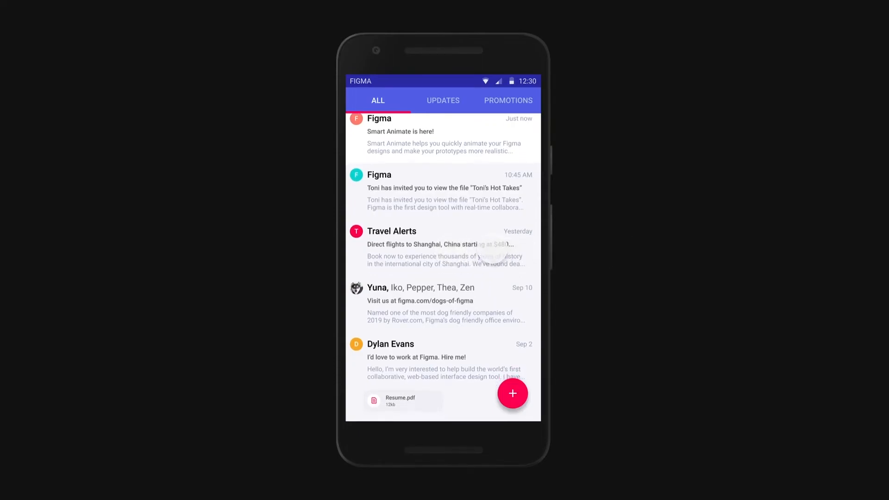
pyautogui.scroll(1, 492, 250)
pyautogui.moveTo(493, 251); pyautogui.dragTo(215, 263)
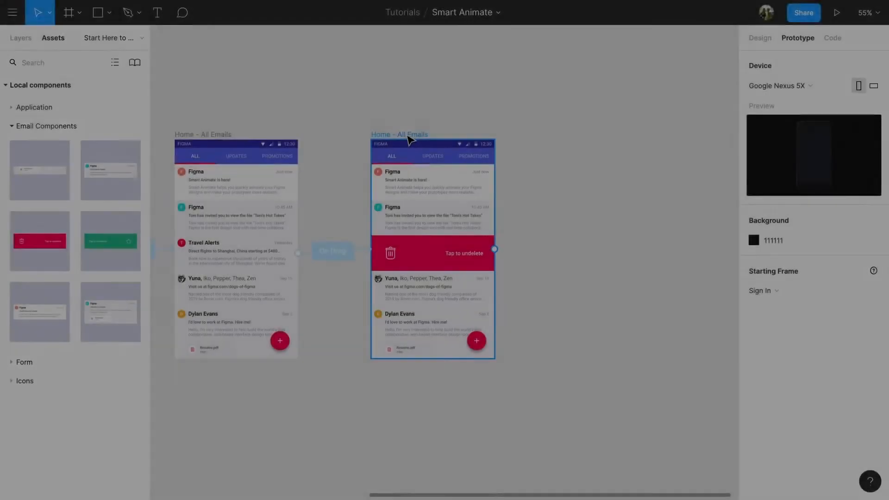
# Duplicate the Tap to undelete frame beside itself and turn off Clip content on the duplicate.
pyautogui.click(412, 139)
pyautogui.moveTo(412, 147); pyautogui.dragTo(582, 147)
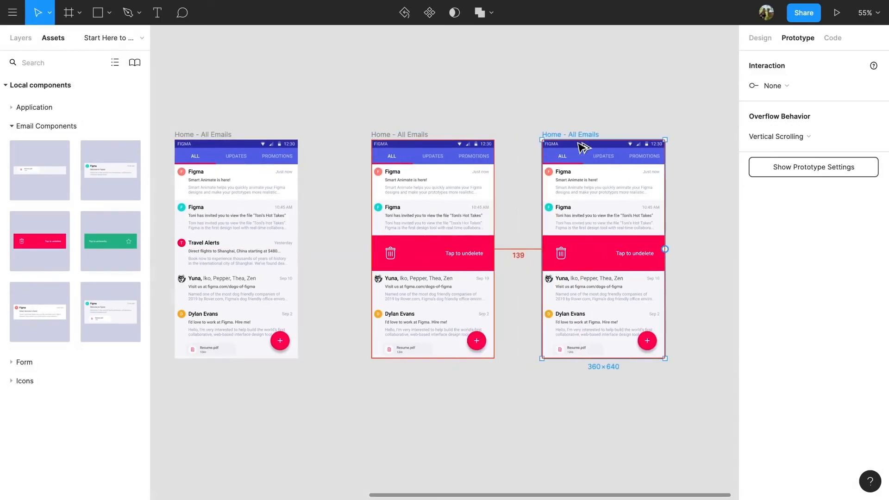
pyautogui.click(762, 39)
pyautogui.click(754, 171)
# Delete the Status - Delete Archive instance and the offset Travel Alerts email from the newest frame.
pyautogui.click(607, 258)
pyautogui.press('Delete')
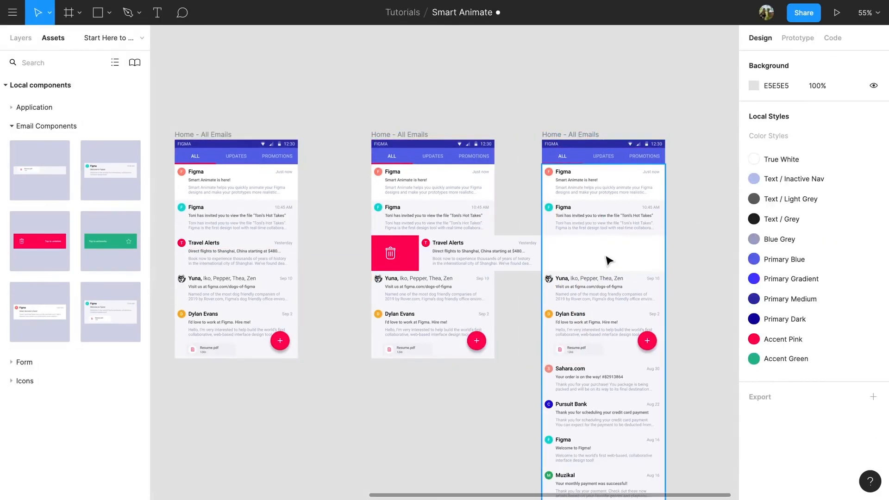
pyautogui.click(530, 259)
# Move all emails below the gap in the newest frame up to sit directly under the second Figma email.
pyautogui.click(590, 223)
pyautogui.press('Return')
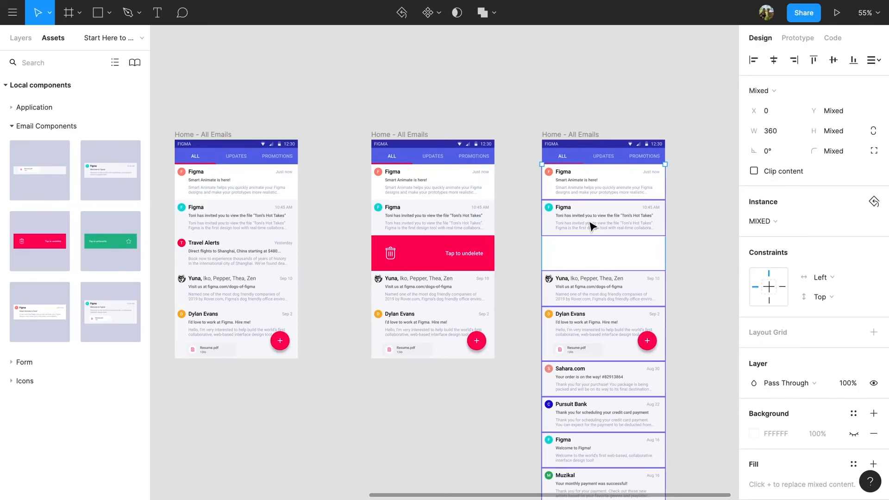
pyautogui.keyDown('shift'); pyautogui.click(590, 222); pyautogui.keyUp('shift')
pyautogui.keyDown('shift'); pyautogui.click(591, 184); pyautogui.keyUp('shift')
pyautogui.moveTo(589, 295); pyautogui.dragTo(589, 262)
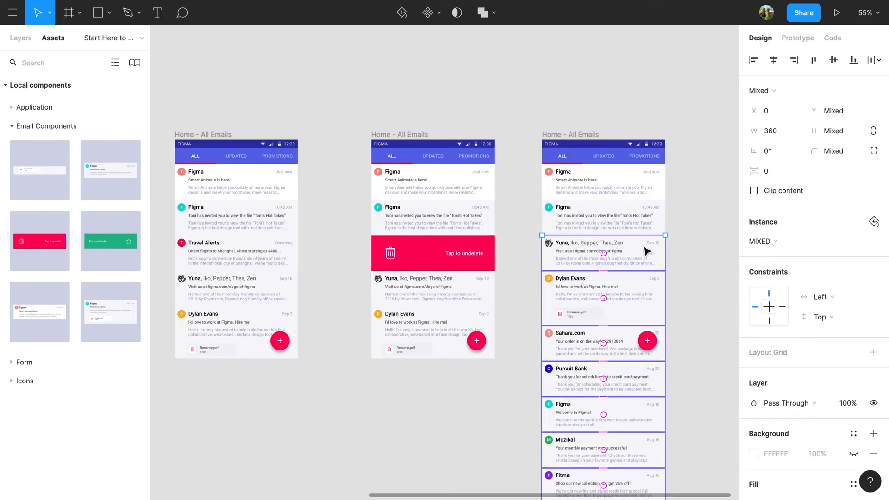
pyautogui.click(680, 239)
# Connect the Tap to undelete frame to the newest frame with an After Delay interaction using Smart Animate.
pyautogui.click(796, 37)
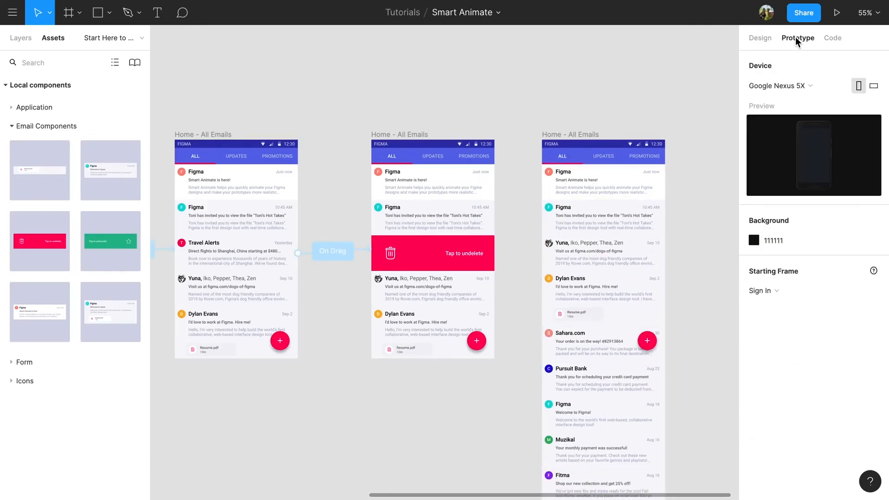
pyautogui.click(417, 135)
pyautogui.moveTo(495, 249); pyautogui.dragTo(566, 246)
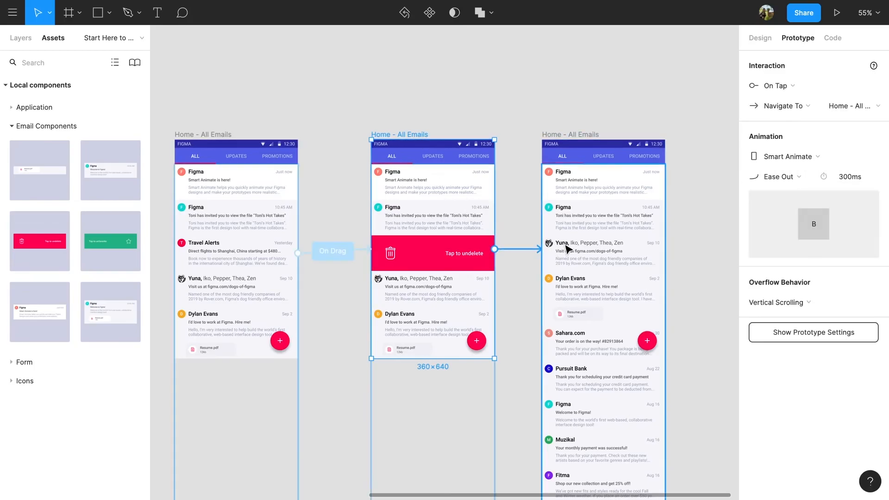
pyautogui.click(788, 88)
pyautogui.click(783, 227)
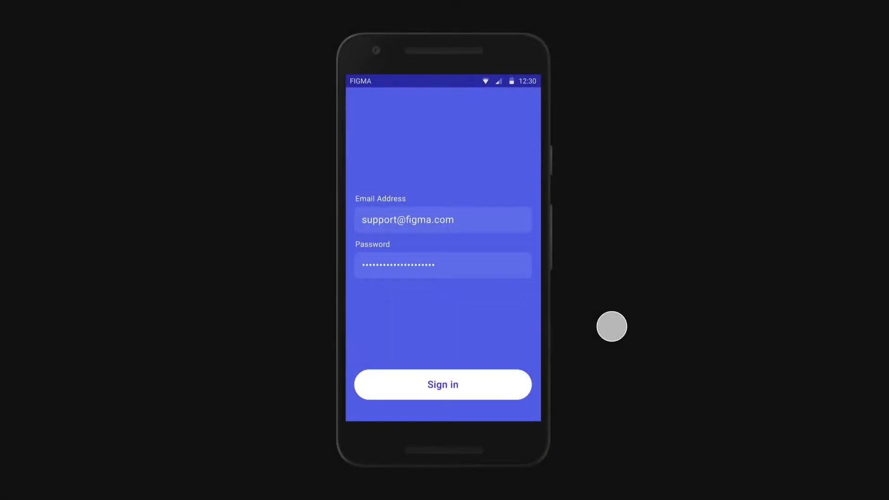
# Preview the delete animation by signing in and swiping the Travel Alerts email off the inbox.
pyautogui.click(485, 384)
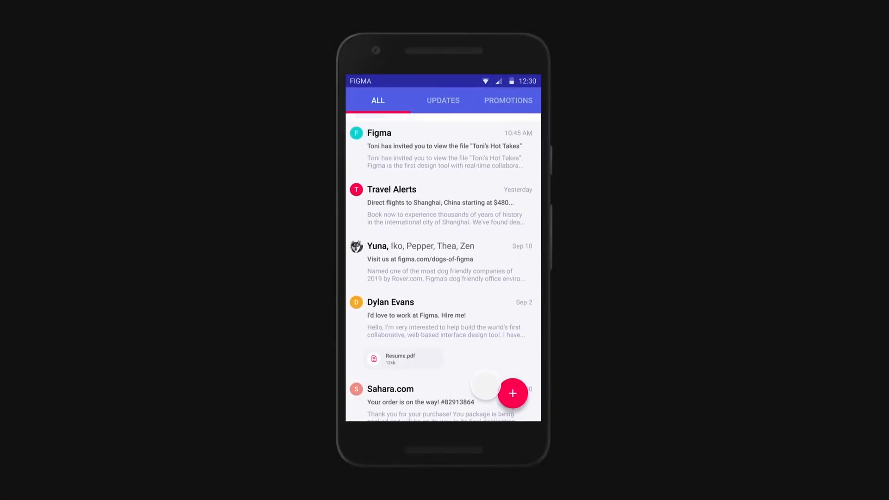
pyautogui.moveTo(454, 264); pyautogui.dragTo(189, 260)
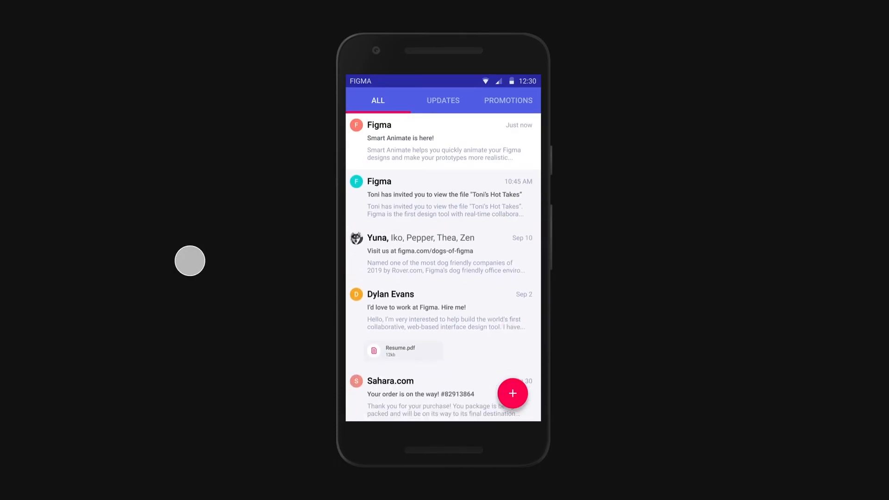